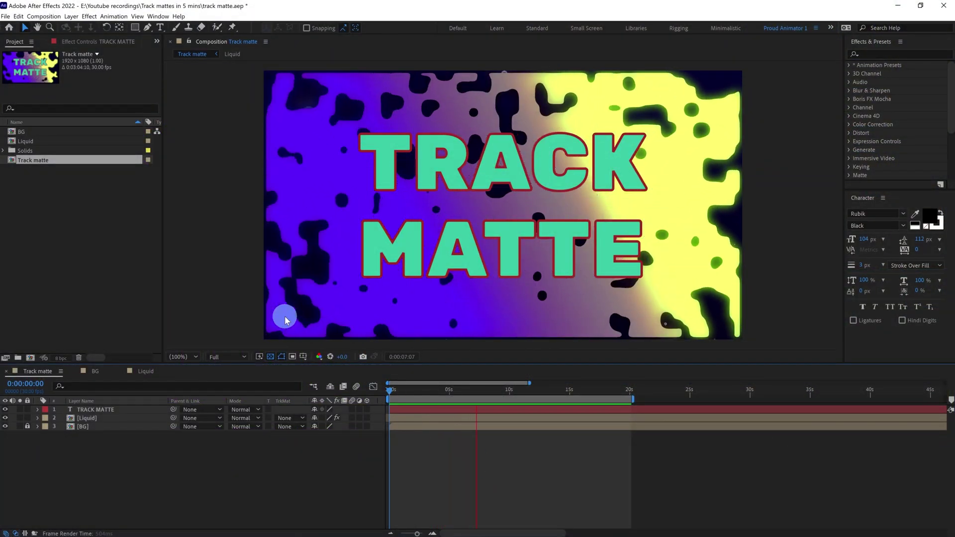
Stop the preview, view the starry BG layer alone, then bring all layers back.
click(106, 414)
click(20, 426)
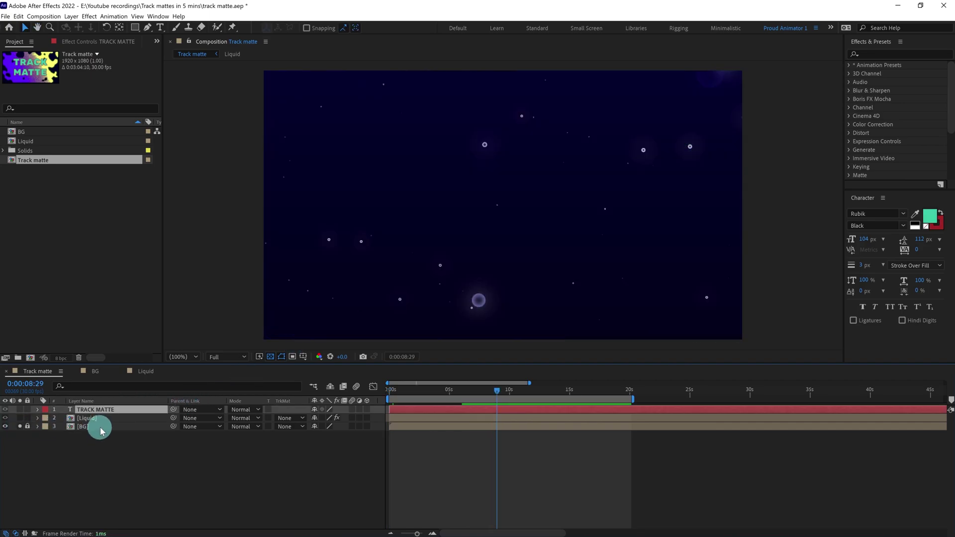
click(20, 427)
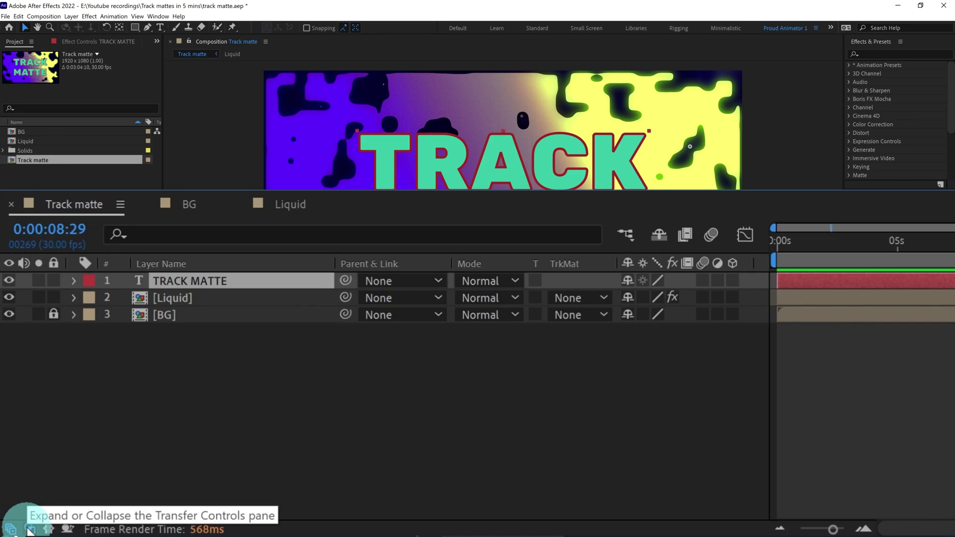
Hide and re-show the blending mode and track matte columns, checking the column options.
click(28, 530)
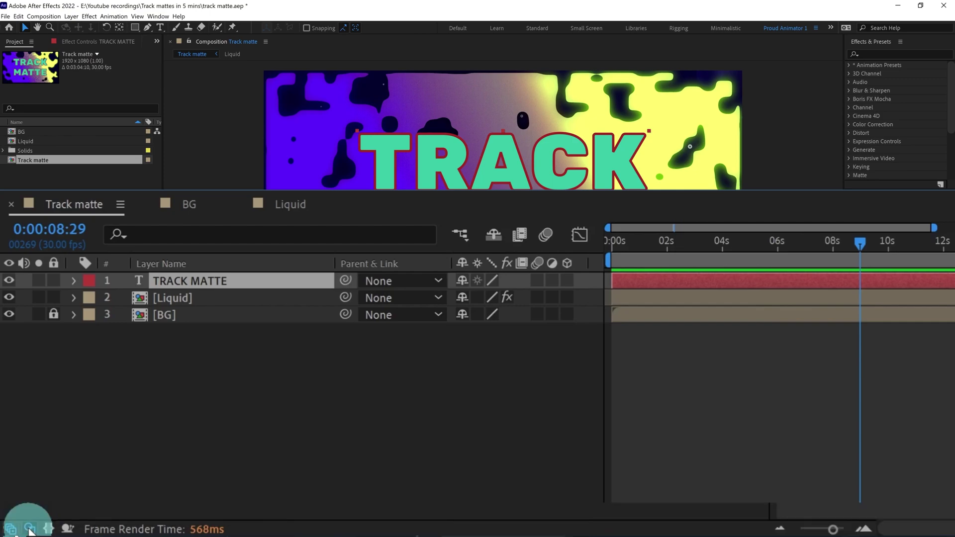
click(29, 530)
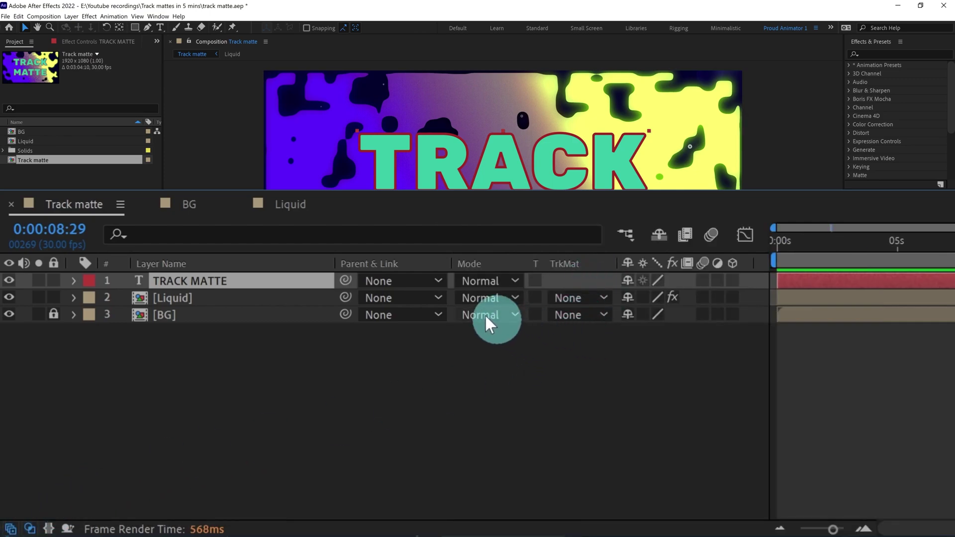
right_click(428, 265)
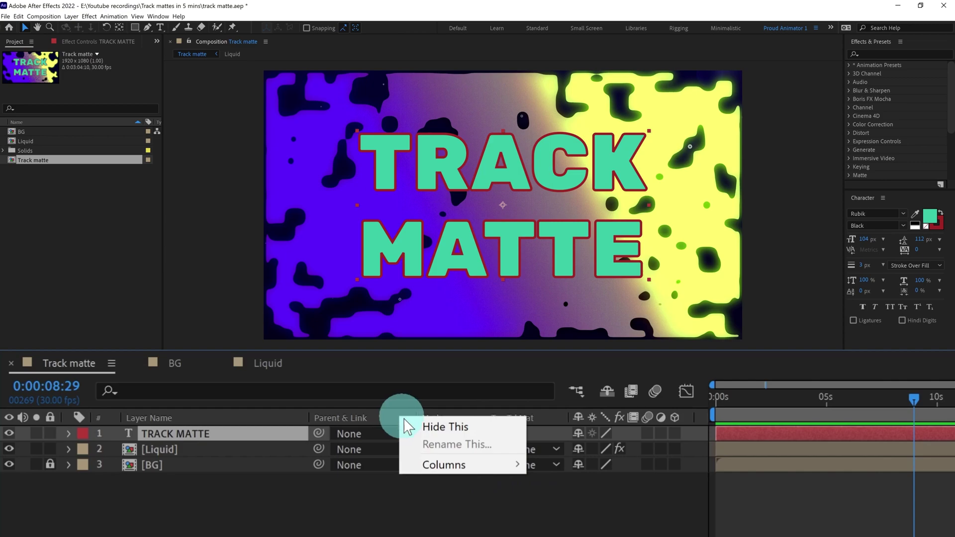
mouse_move(456, 470)
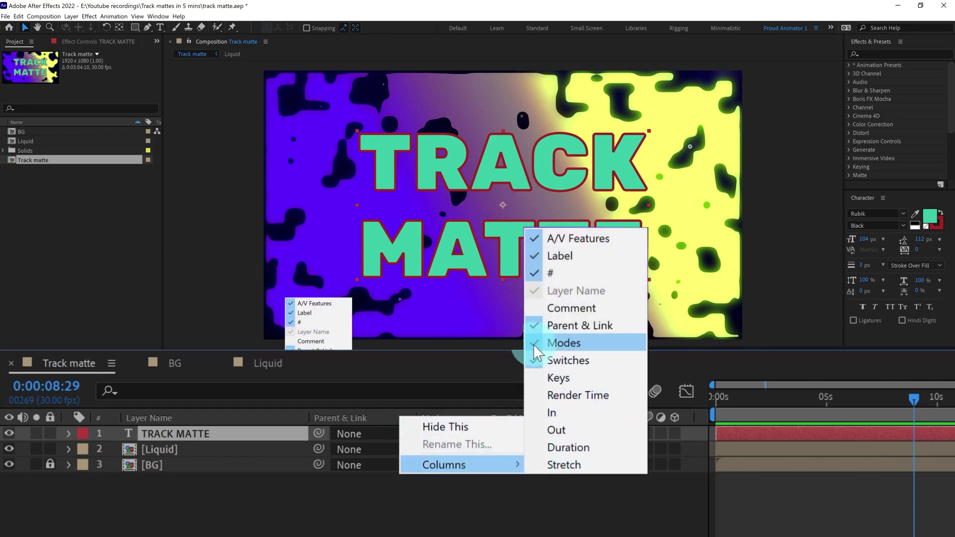
key(Escape)
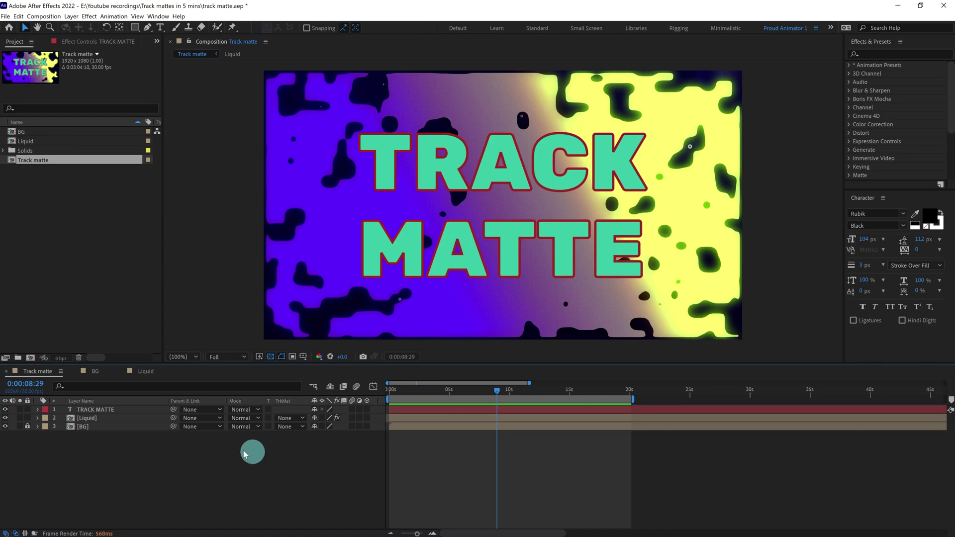
Explore the track matte menus, briefly moving TRACK MATTE below Liquid and back above it.
click(102, 417)
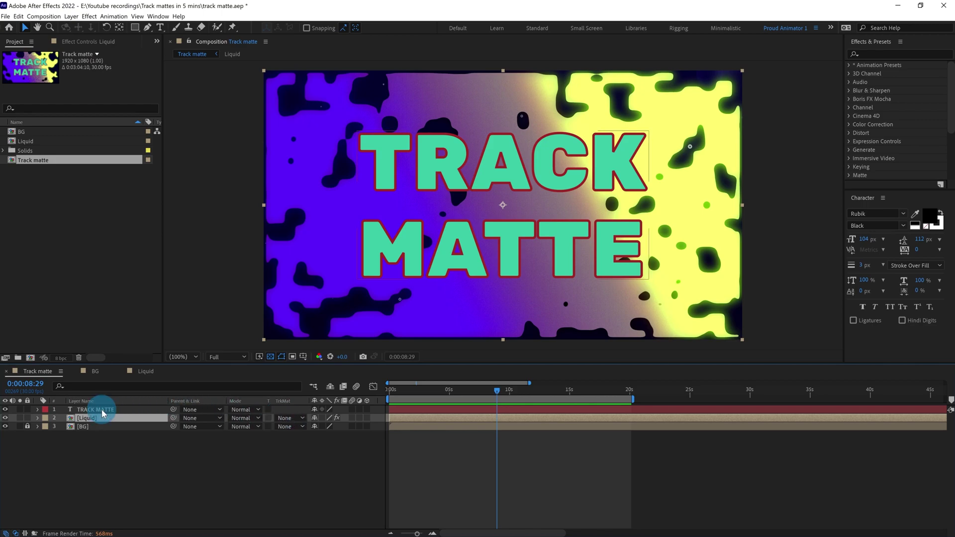
click(76, 409)
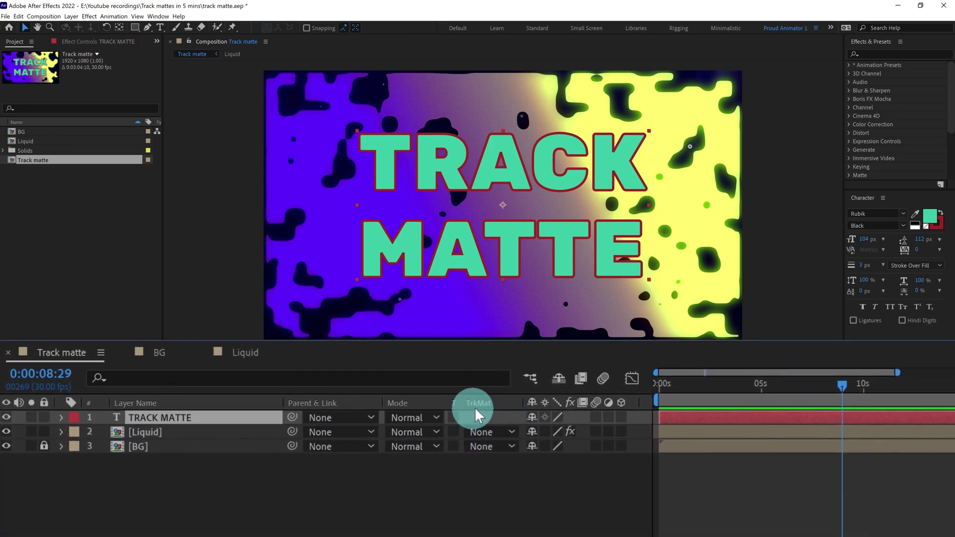
click(202, 433)
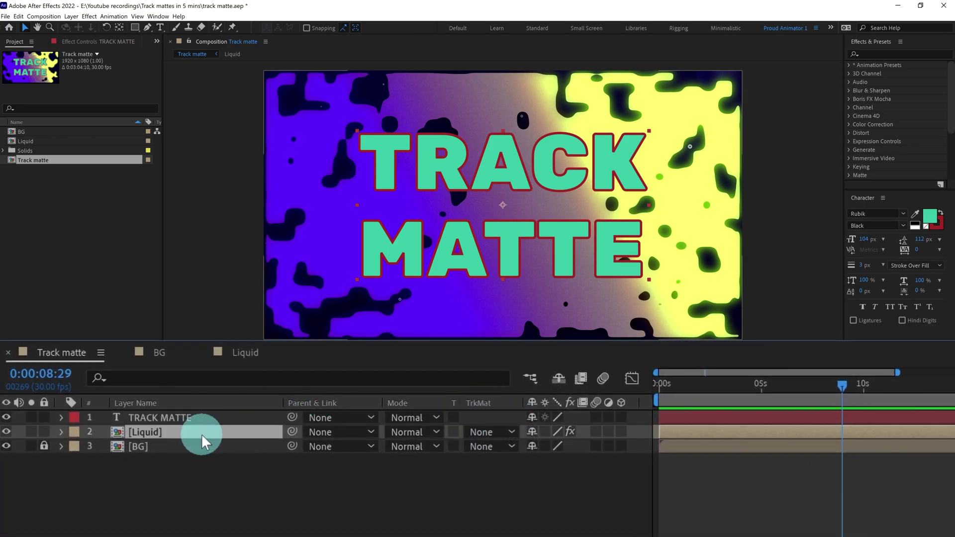
click(484, 432)
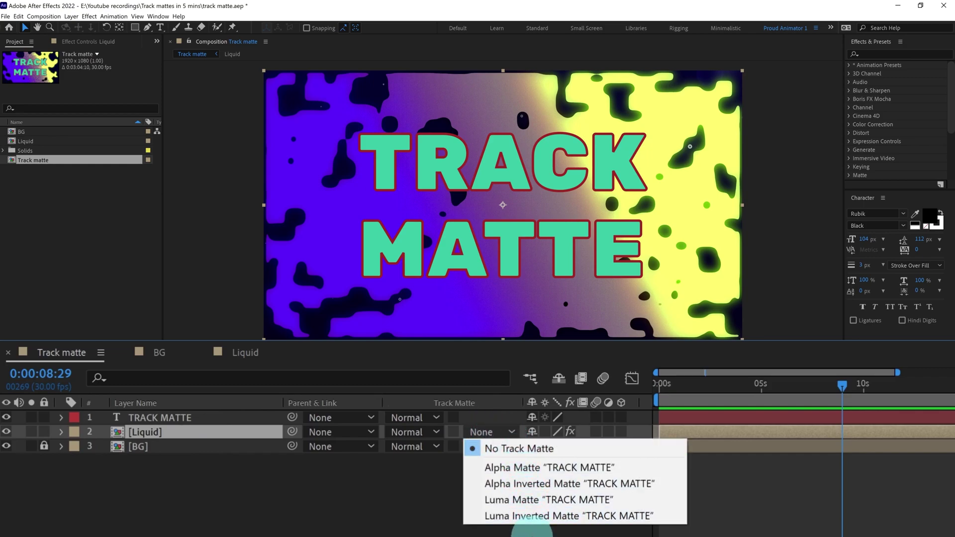
click(739, 493)
click(201, 417)
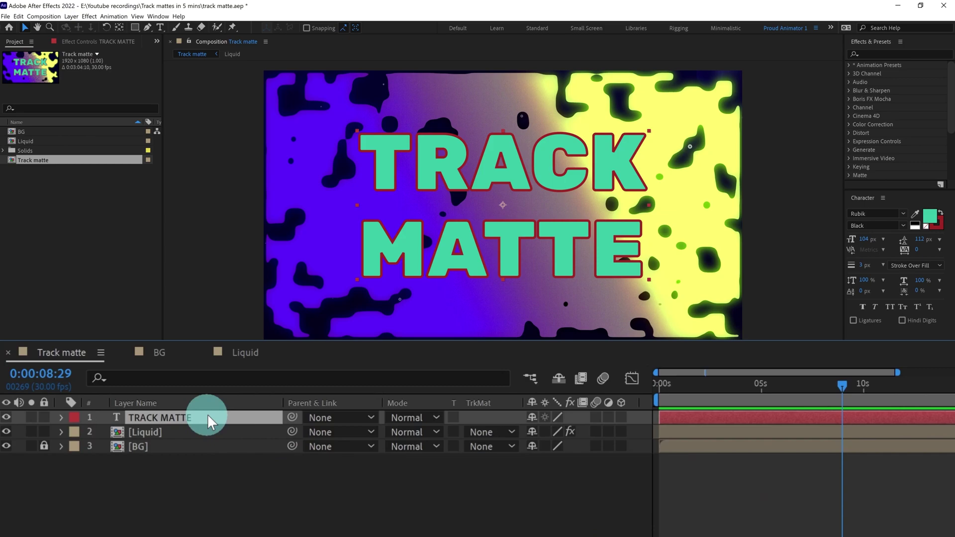
drag(215, 414, 222, 435)
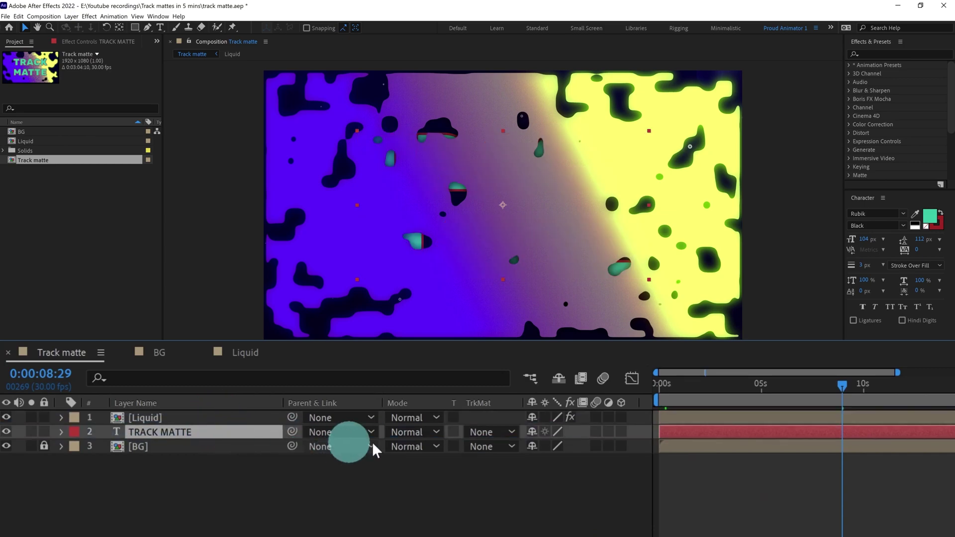
click(485, 432)
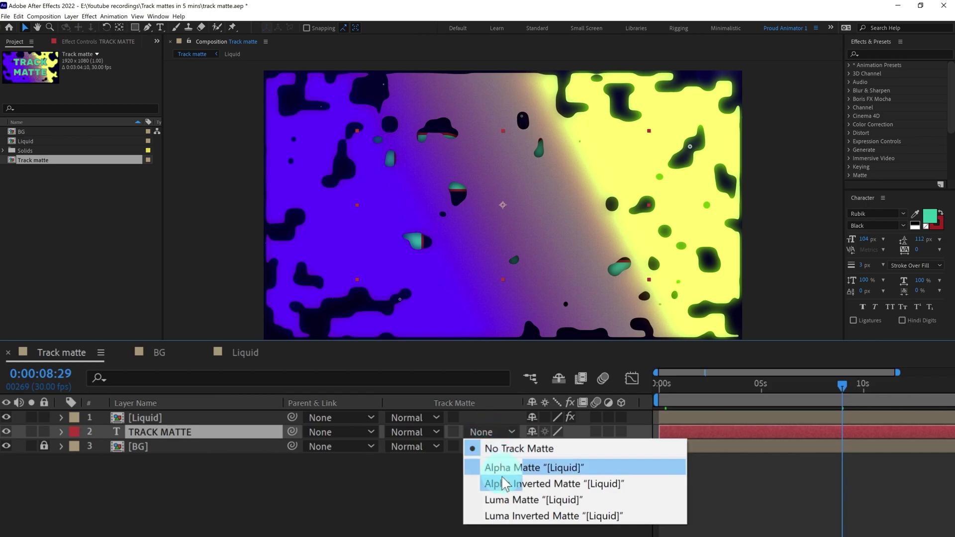
click(188, 418)
click(142, 420)
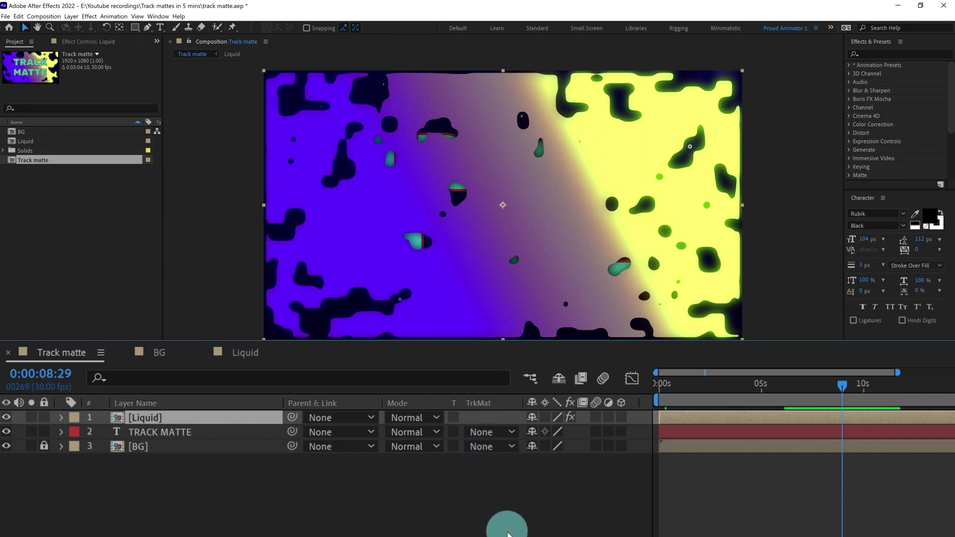
key(ctrl+Down)
key(ctrl+])
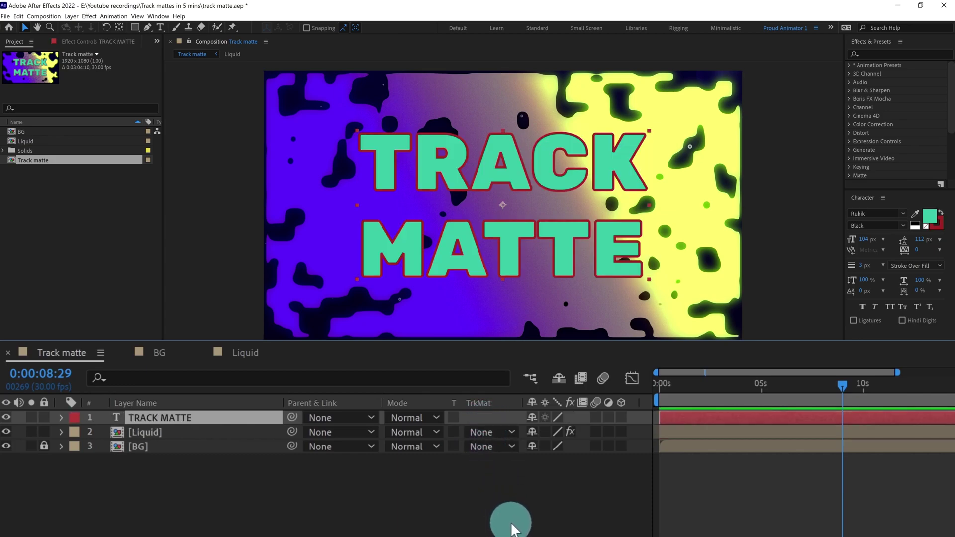
Give Liquid an Alpha Matte 'TRACK MATTE', then alternate selecting the text and Liquid layers.
click(196, 431)
click(491, 432)
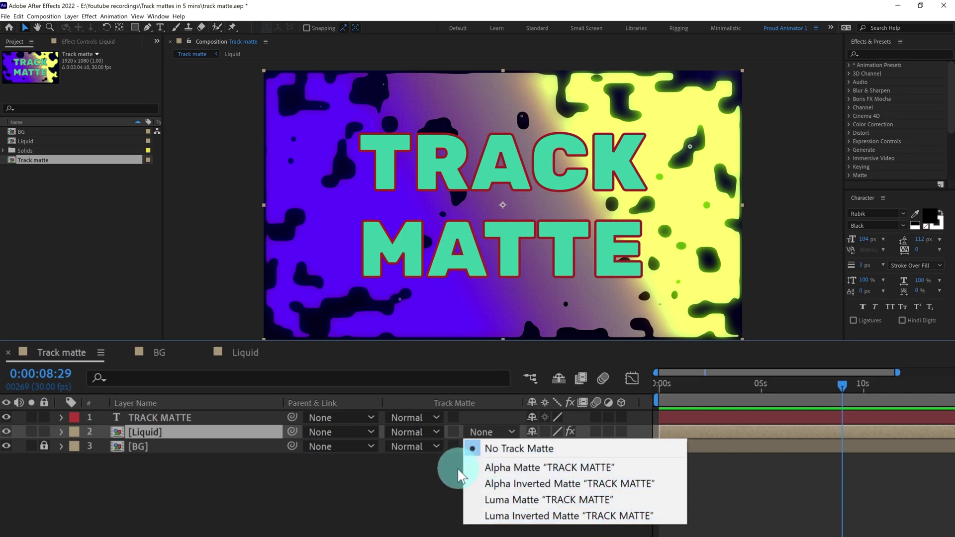
click(517, 471)
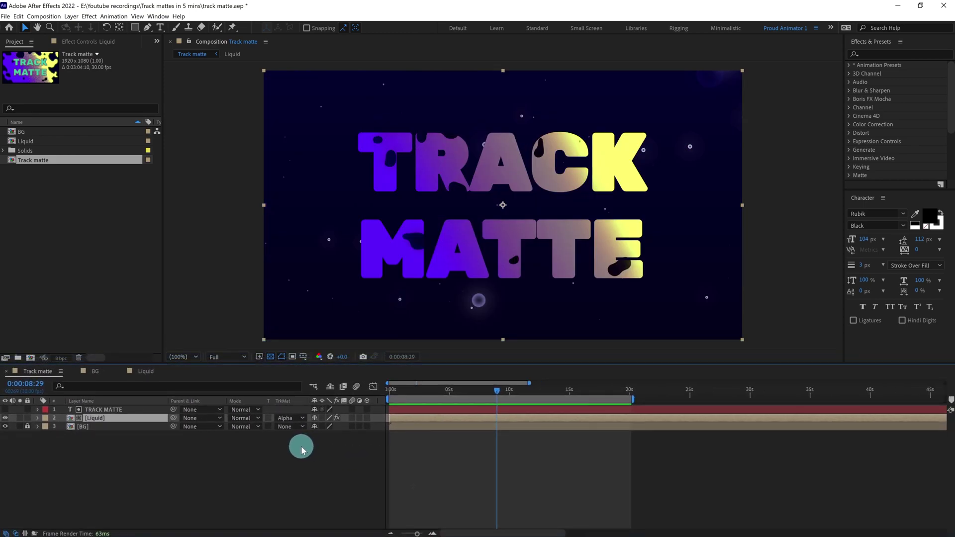
click(108, 417)
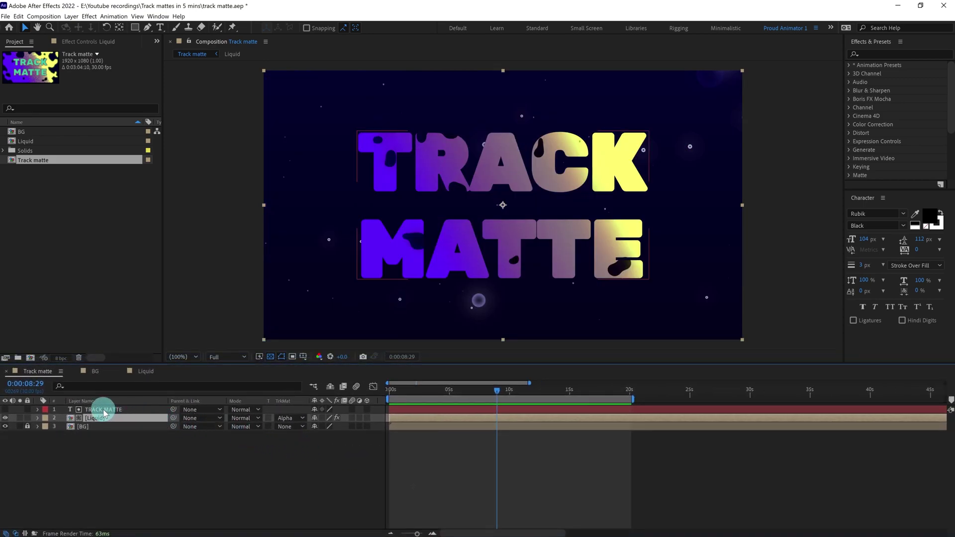
click(104, 410)
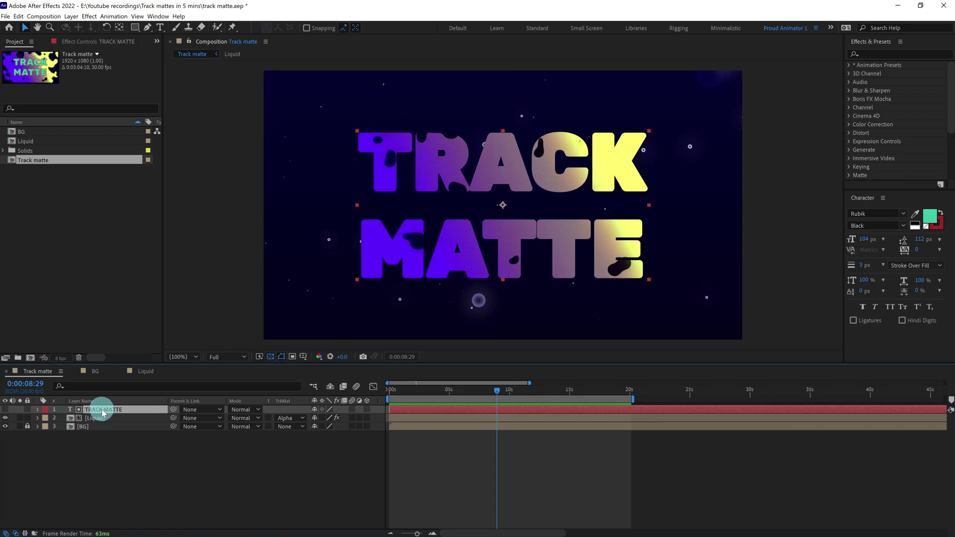
click(97, 418)
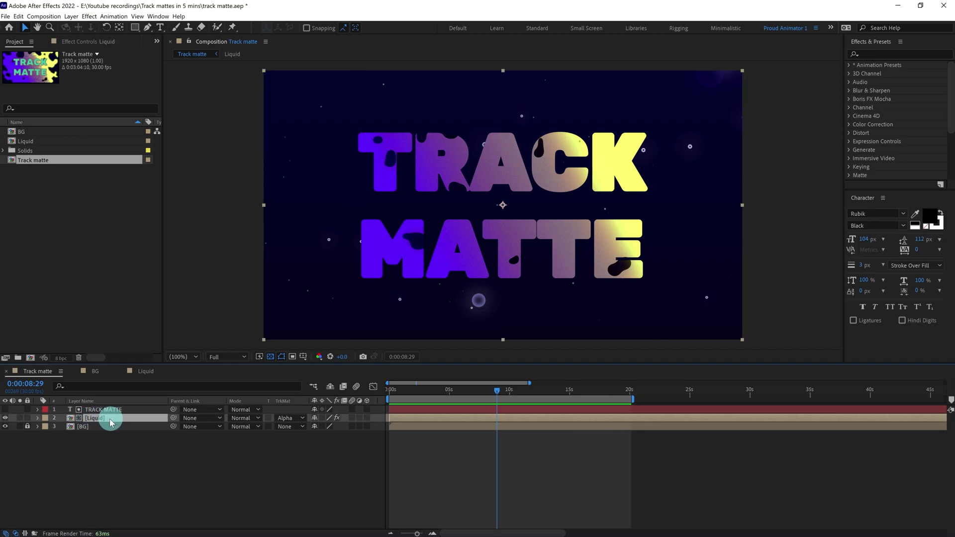
click(104, 409)
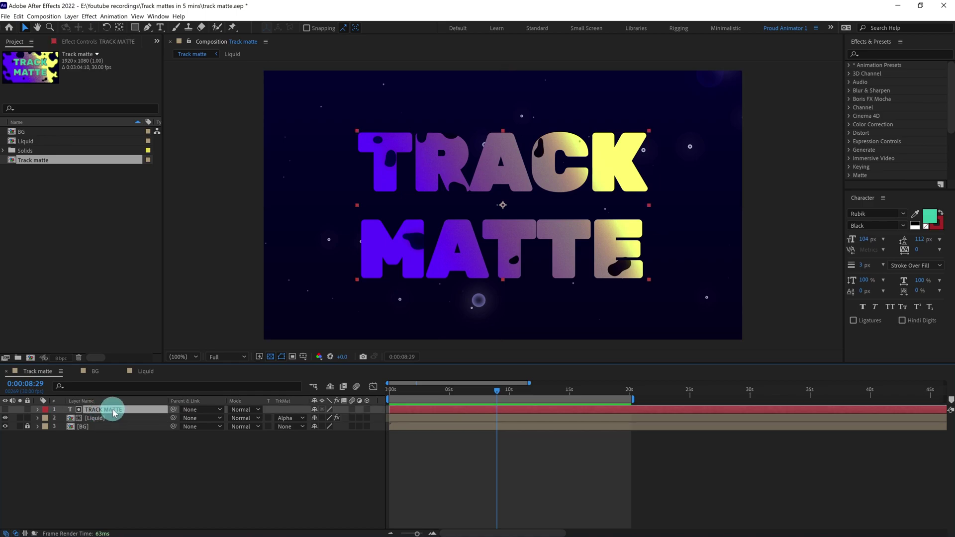
click(100, 422)
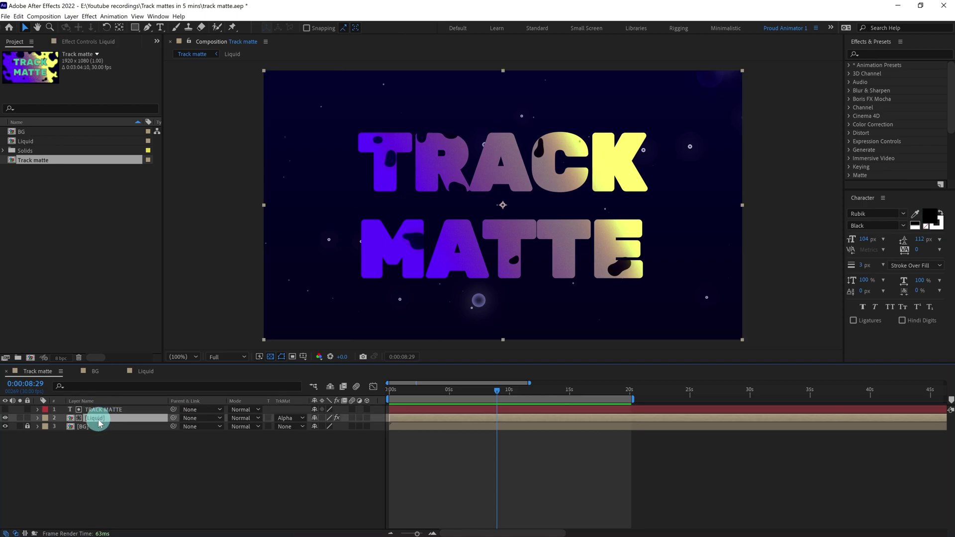
Return to the composition start, zoom the viewer to 50%, and select the TRACK MATTE layer.
click(391, 390)
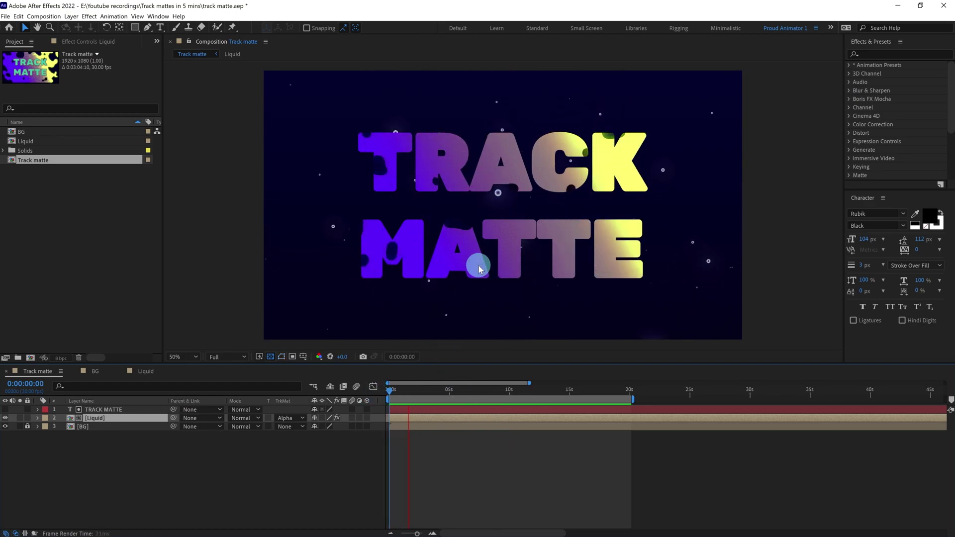
key(comma)
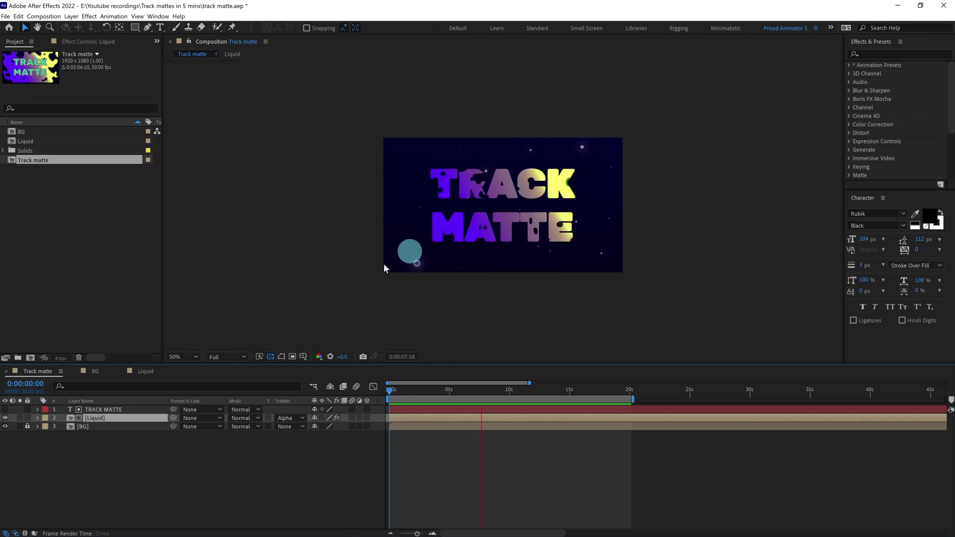
click(111, 410)
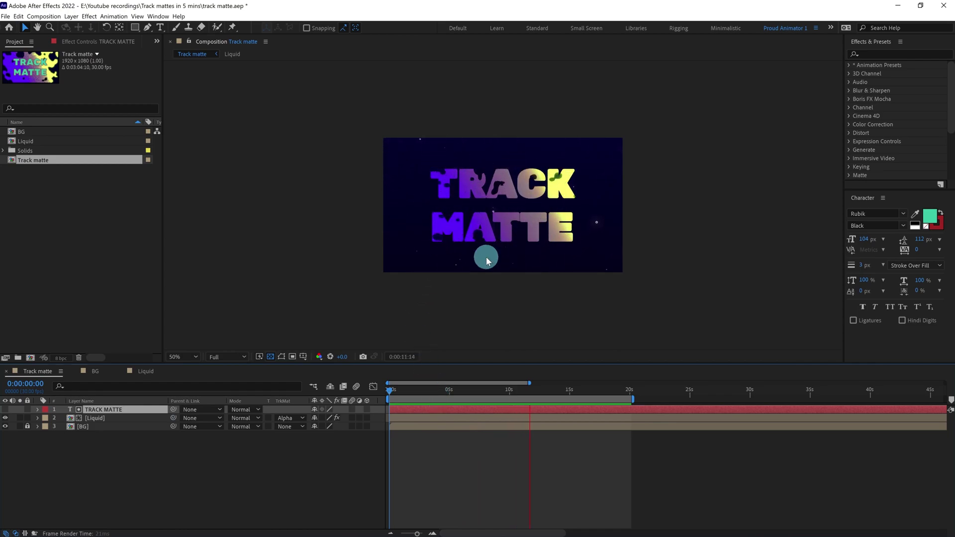
key(space)
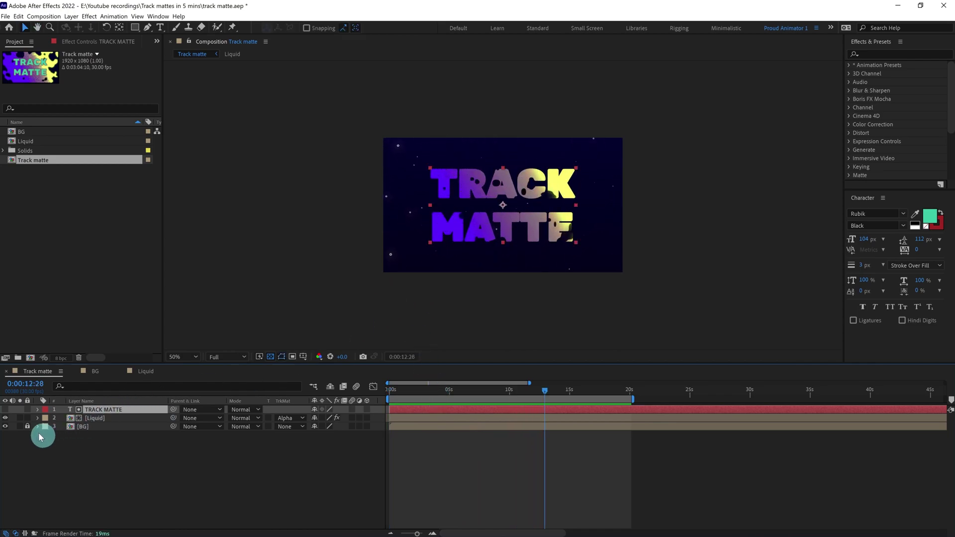
click(6, 410)
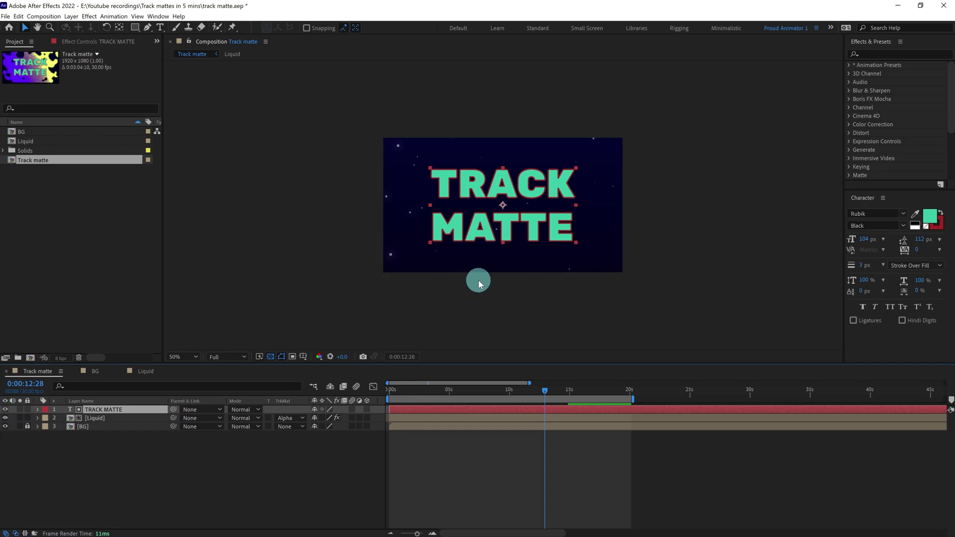
click(6, 409)
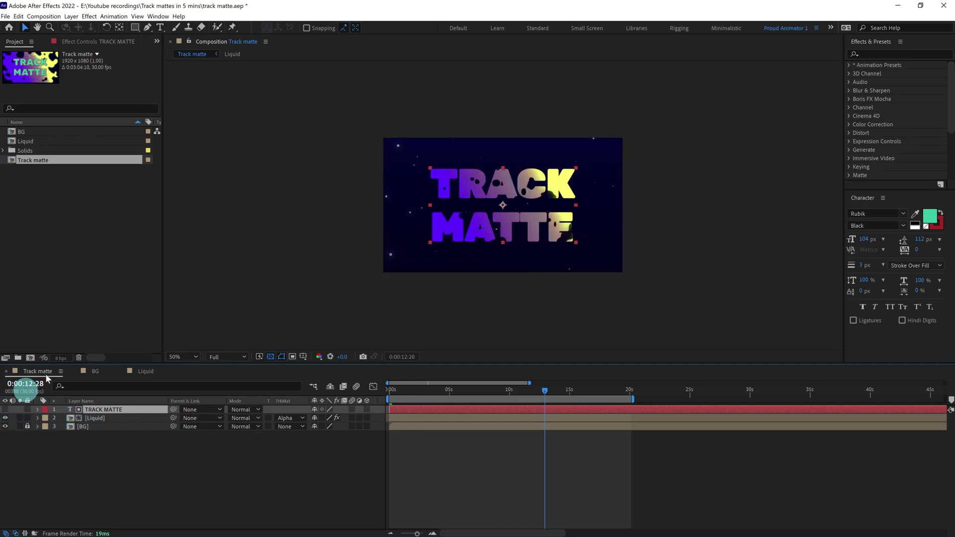
key(/)
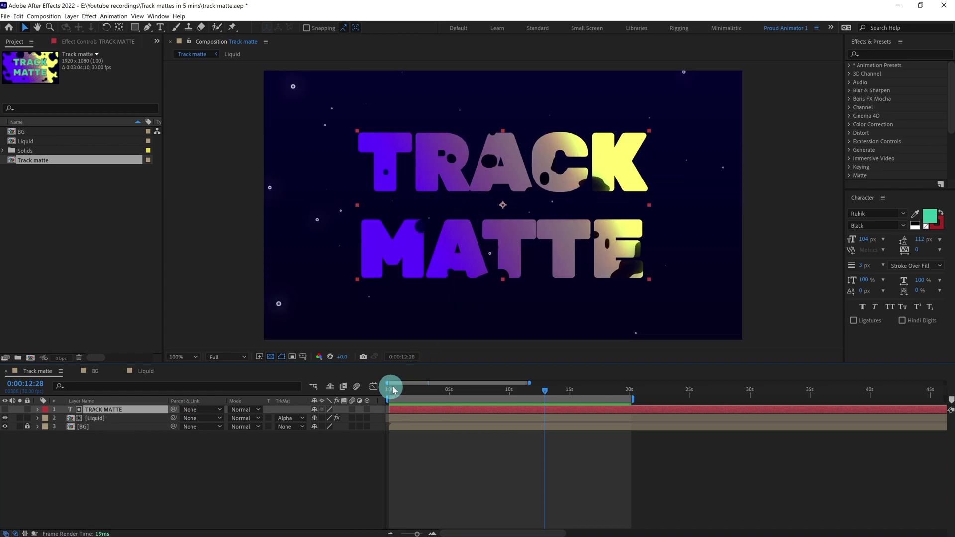
click(392, 387)
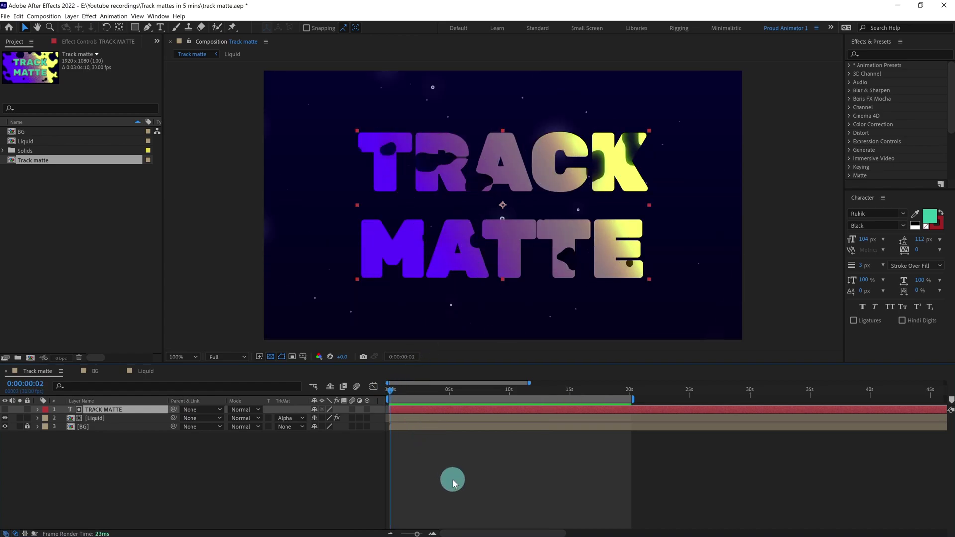
Switch Liquid to Alpha Inverted Matte, hide the BG layer, zoom to 50% and preview.
click(301, 419)
click(309, 449)
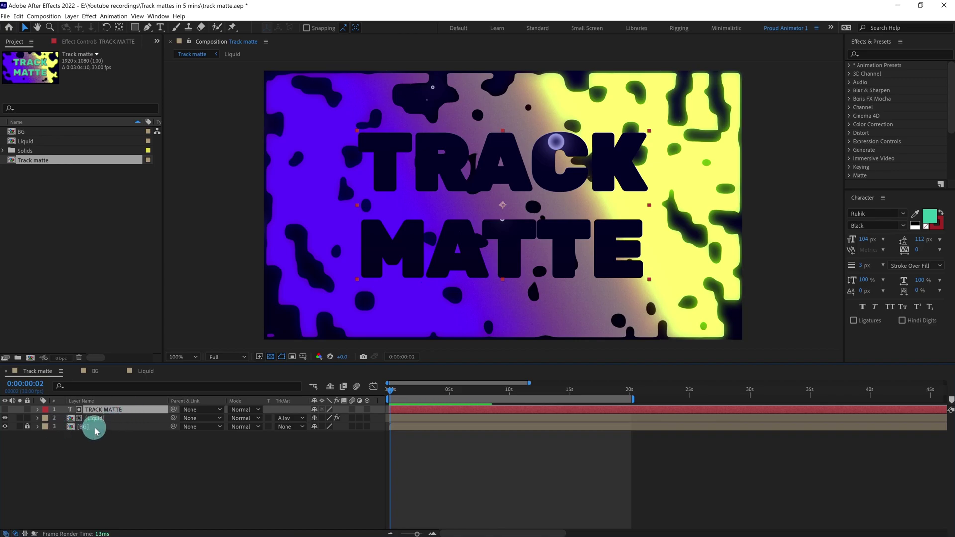
click(6, 427)
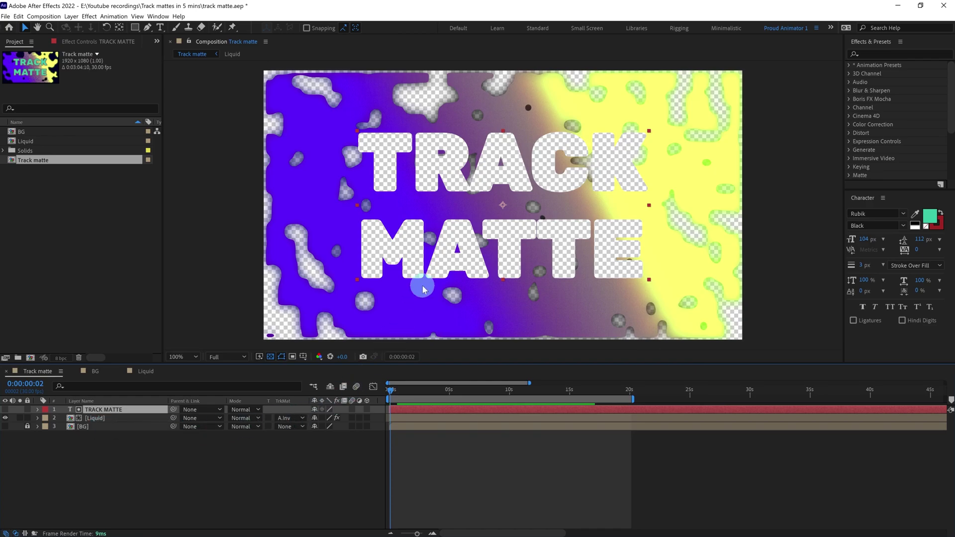
key(comma)
key(comma)
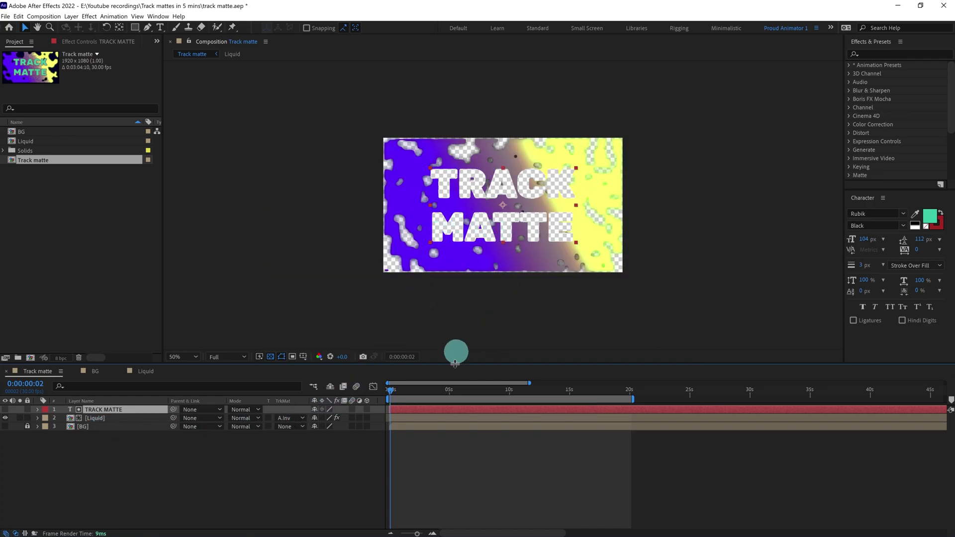
key(space)
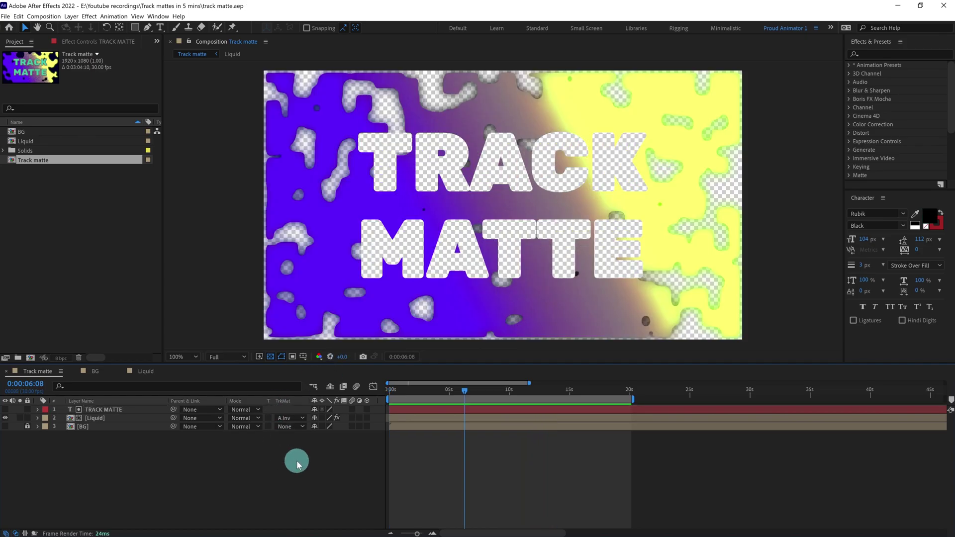
Show the BG layer again and set Liquid's track matte to Luma Matte 'TRACK MATTE'.
click(5, 426)
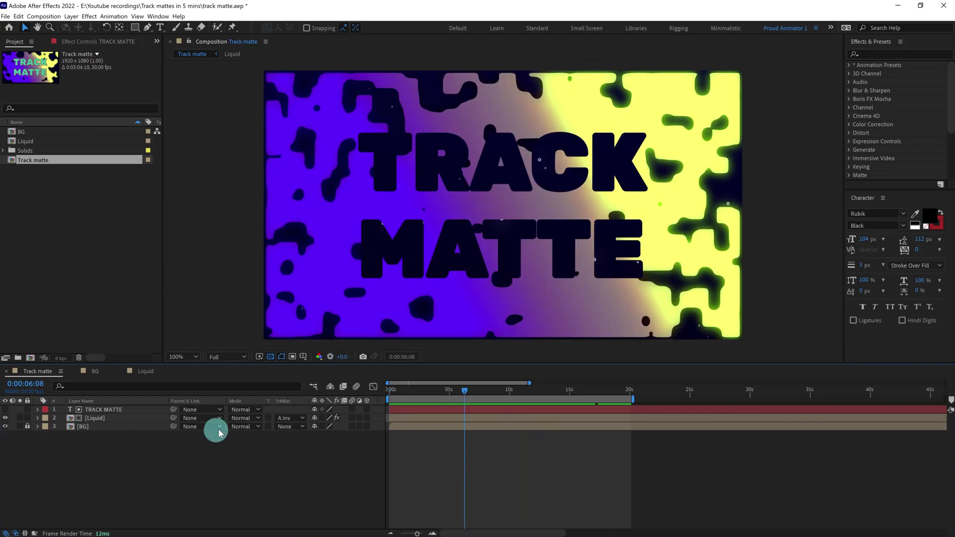
click(284, 418)
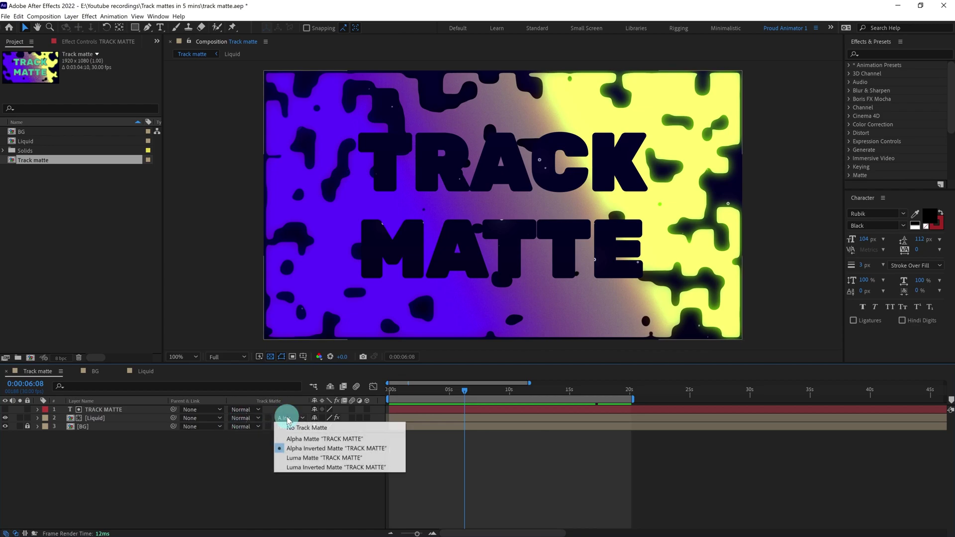
click(315, 458)
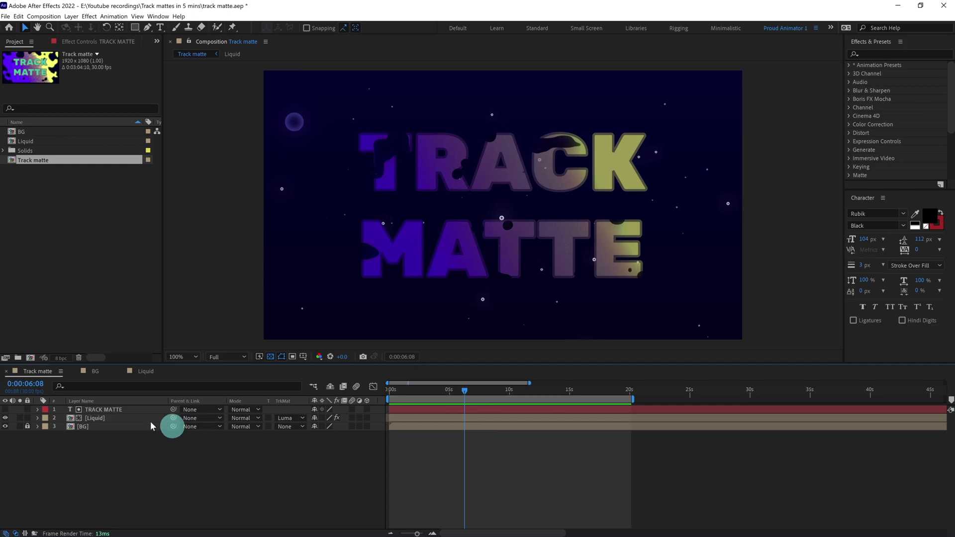
Give the TRACK MATTE text a black 000000 fill and a white FFFFFF stroke.
click(102, 409)
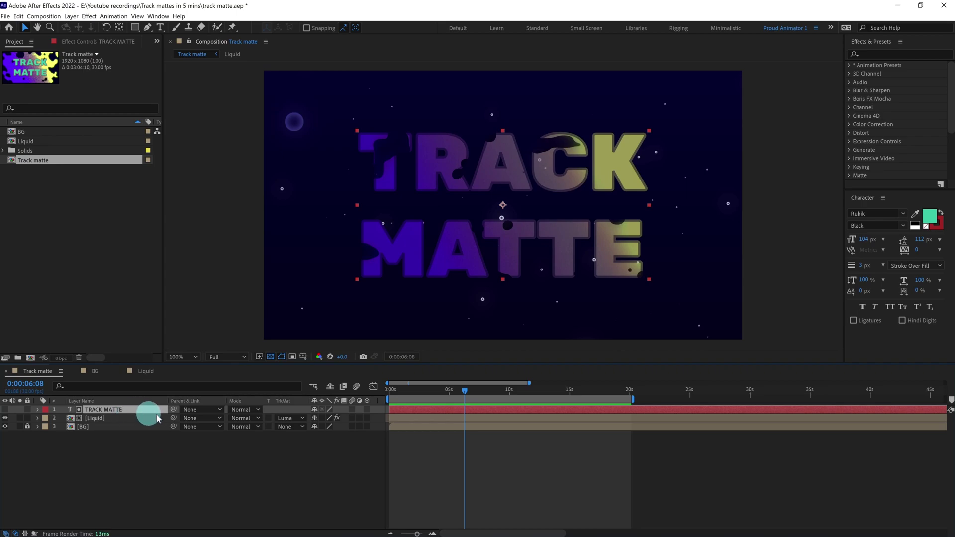
click(930, 215)
drag(229, 211, 250, 309)
click(392, 178)
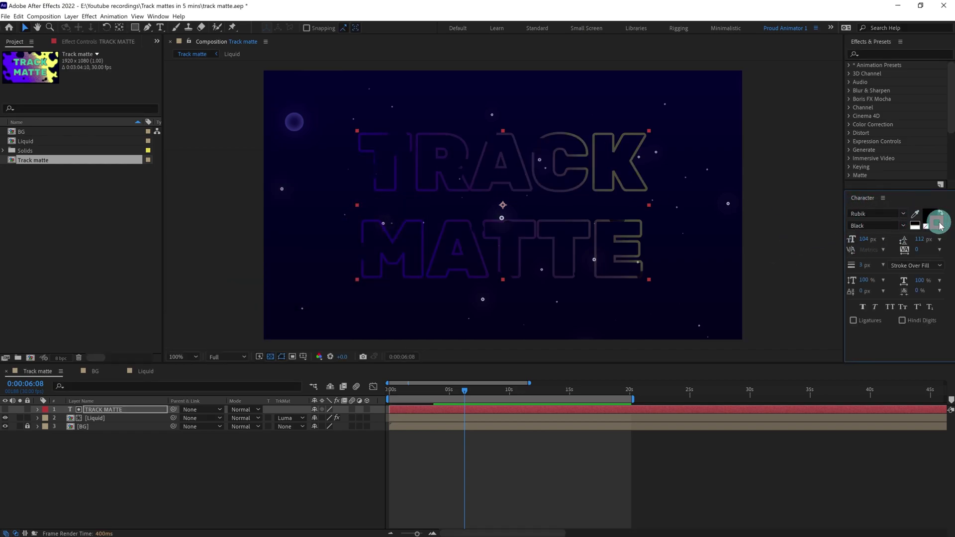
click(936, 222)
drag(224, 221, 164, 156)
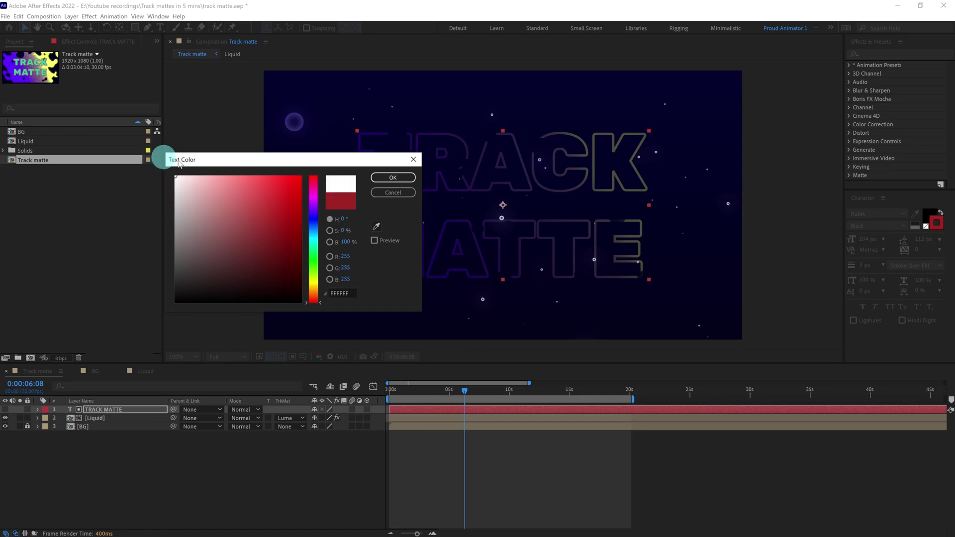
click(406, 178)
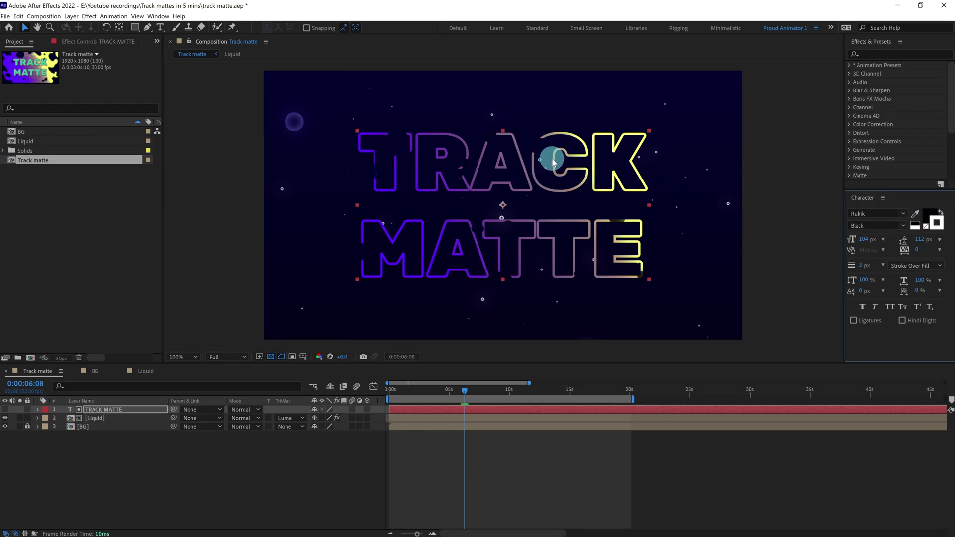
Play the preview from the beginning to check the outline-only luma matte.
key(space)
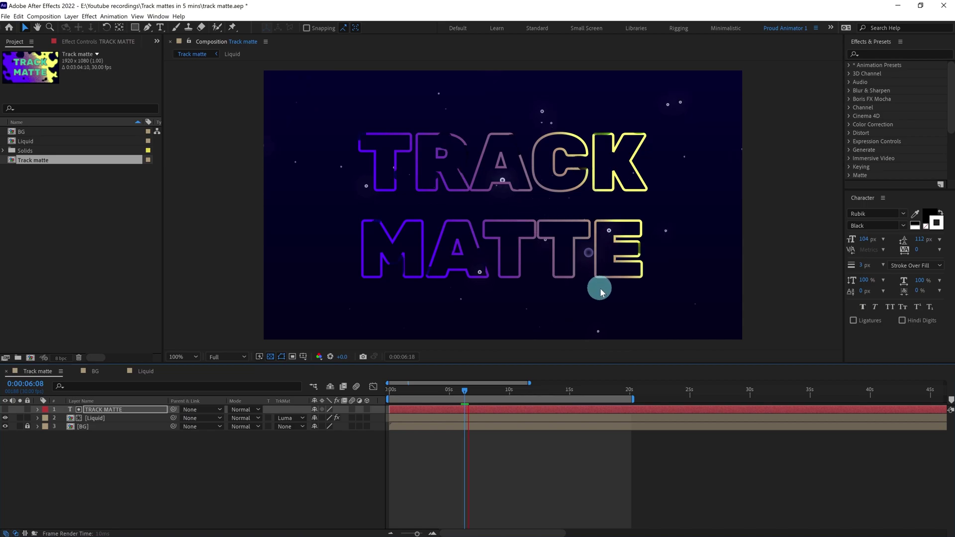
key(Home)
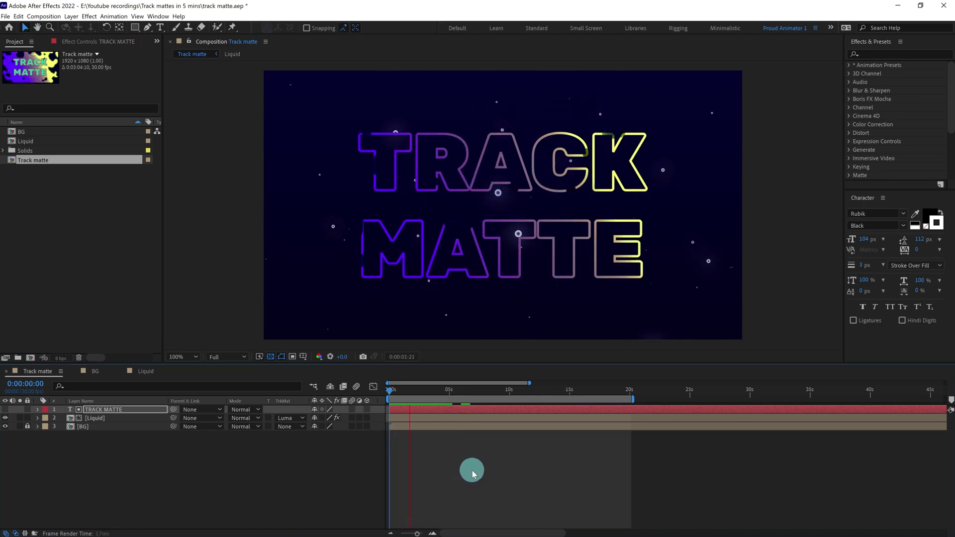
key(space)
Set the TRACK MATTE text fill and stroke to dark red (#AB5353), then deselect the layer.
click(928, 217)
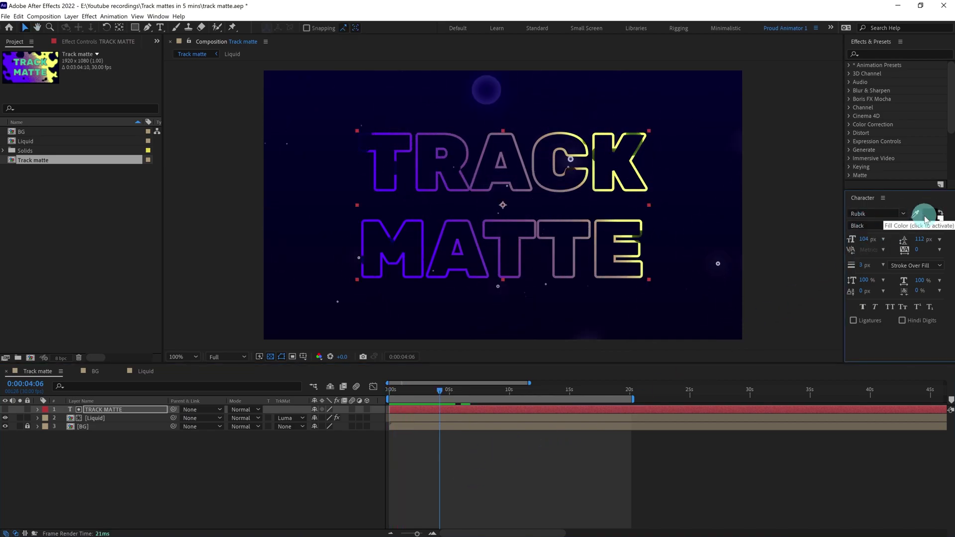
mouse_move(270, 221)
mouse_down()
mouse_move(242, 213)
mouse_move(246, 230)
mouse_move(251, 225)
mouse_up()
click(406, 195)
click(945, 215)
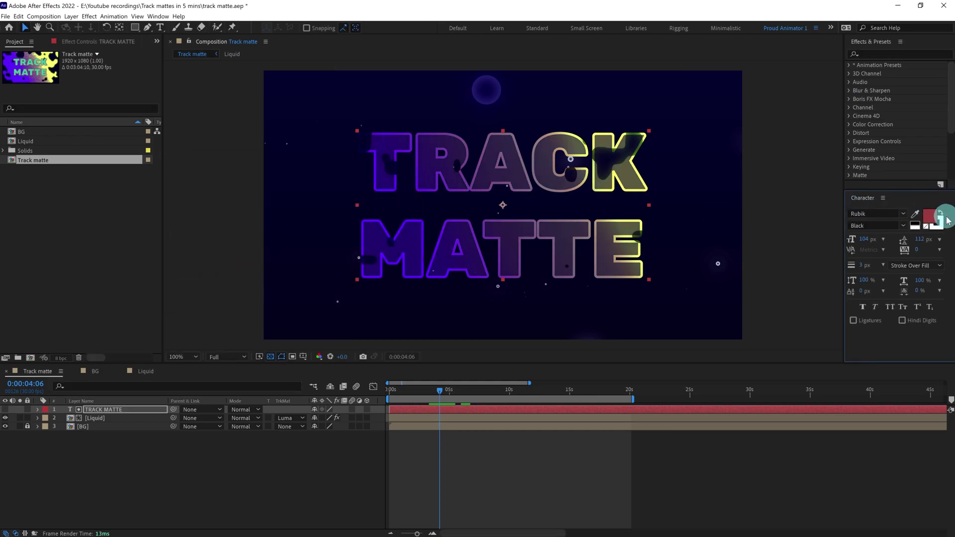
click(936, 225)
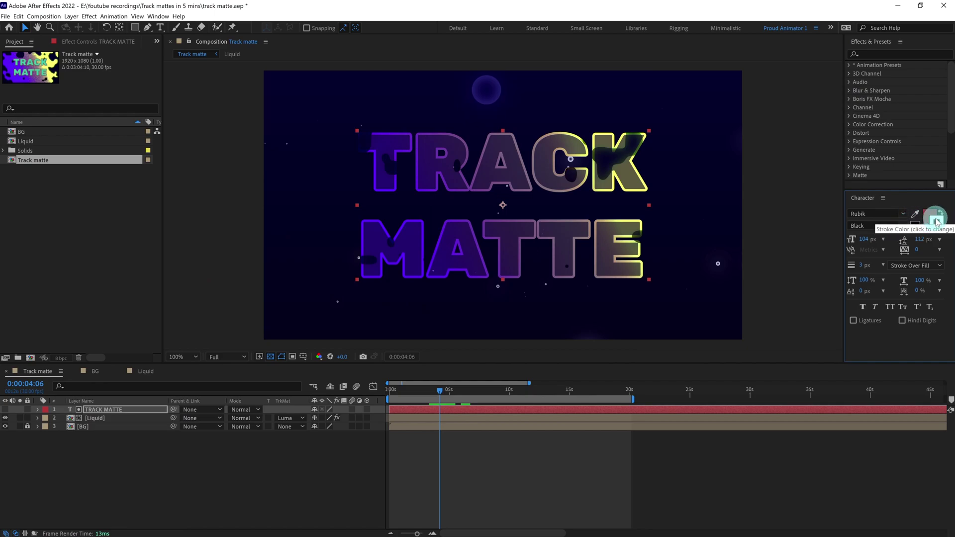
click(237, 212)
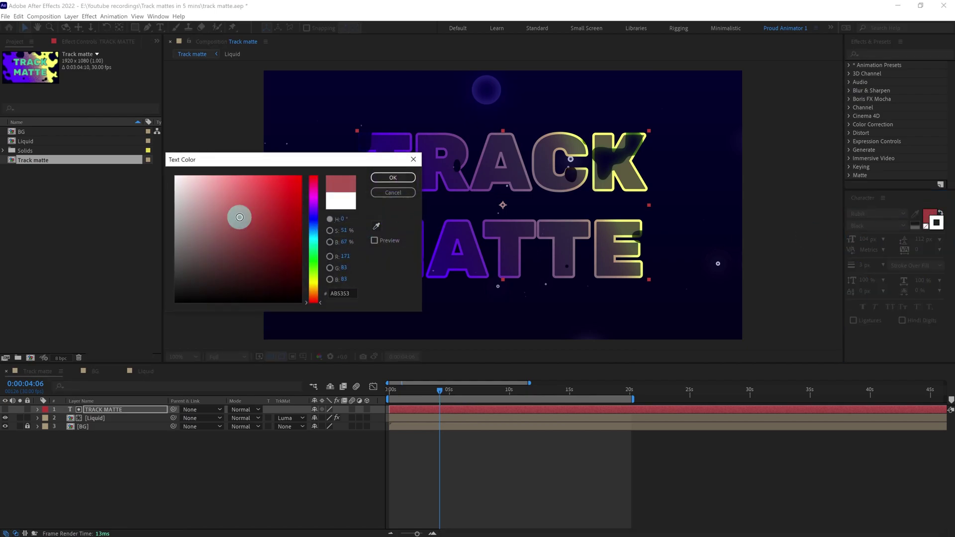
click(393, 178)
click(529, 409)
click(549, 485)
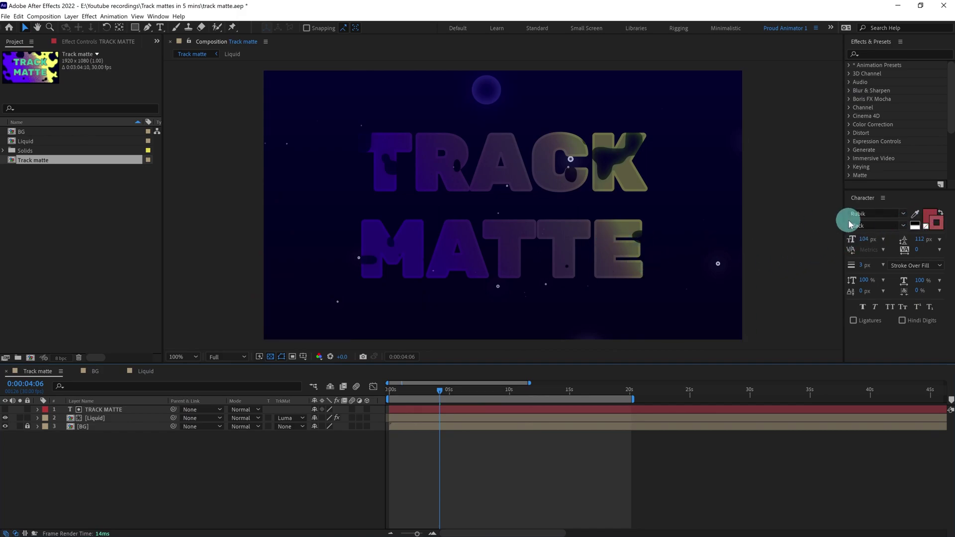
click(932, 217)
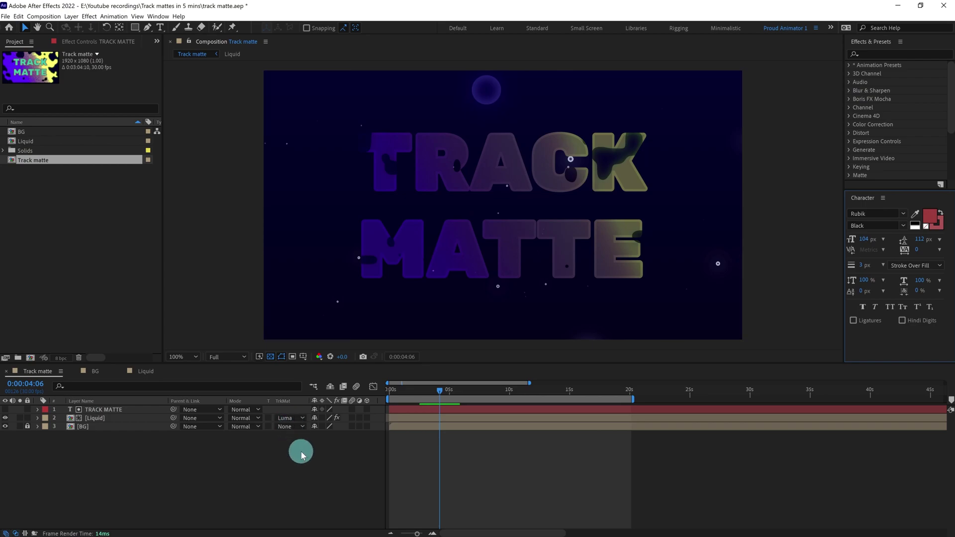
Undo the red text colours and switch Liquid to Luma Inverted Matte 'TRACK MATTE'.
key(1)
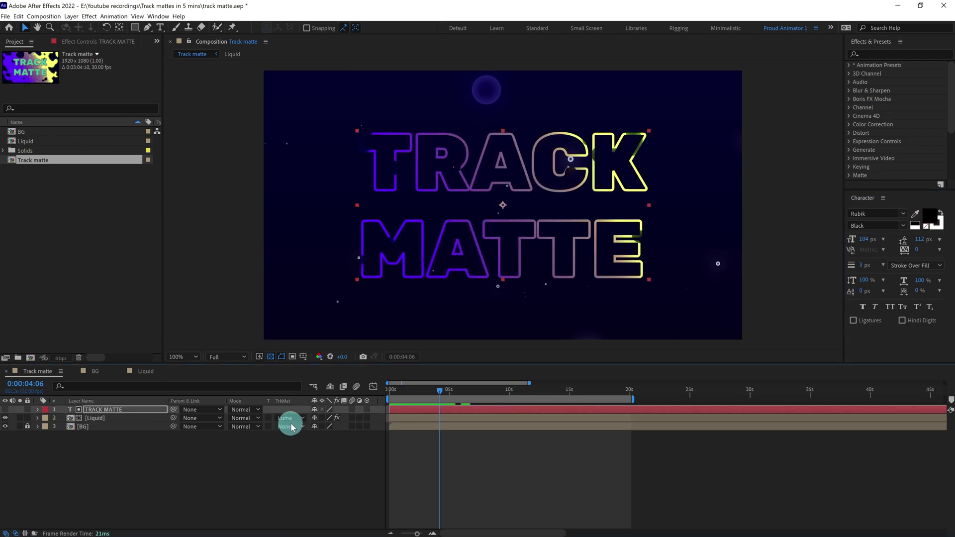
click(291, 427)
click(307, 468)
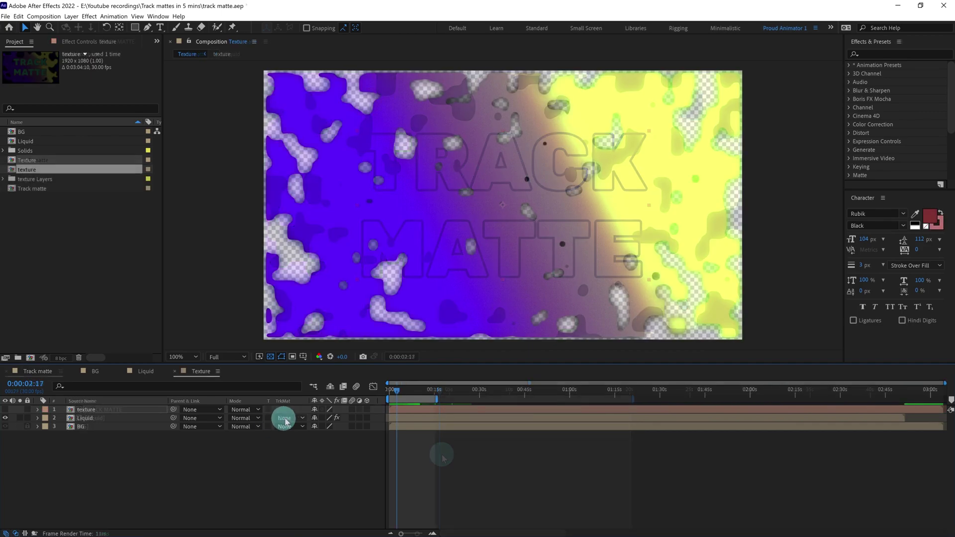
Pick Luma Matte 'texture' from the Liquid layer's TrkMat menu.
click(287, 419)
click(313, 458)
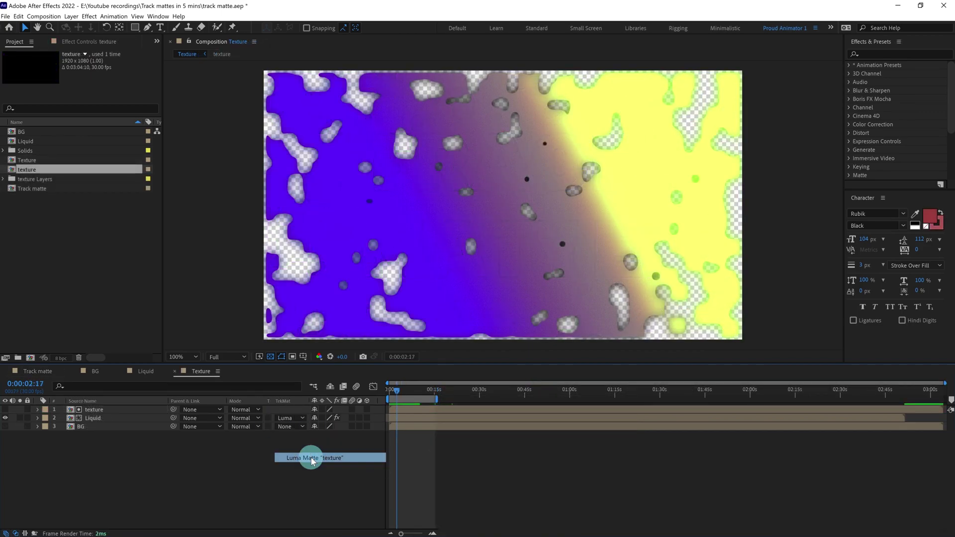